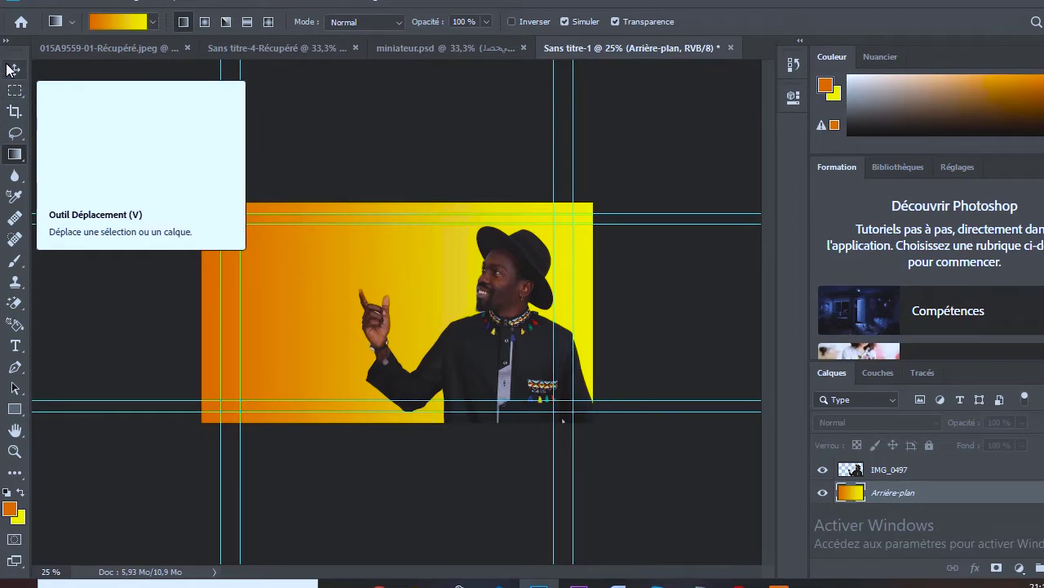
Place the 2000px-adobe_photoshop_express_logo image below the man's layer, scaled to 18.38%, in the lower-left corner of the canvas
click(14, 71)
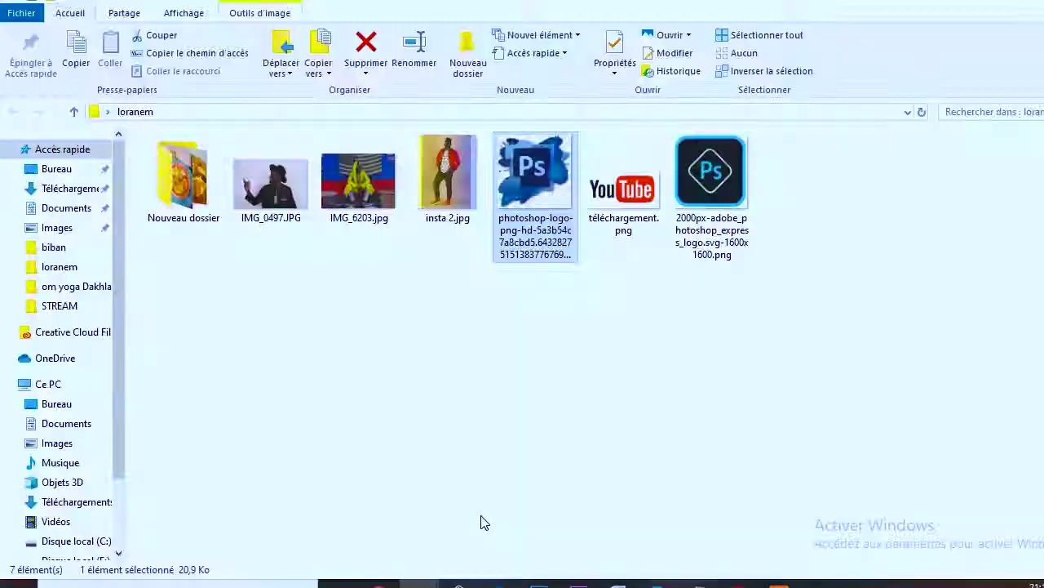
drag(710, 188, 517, 513)
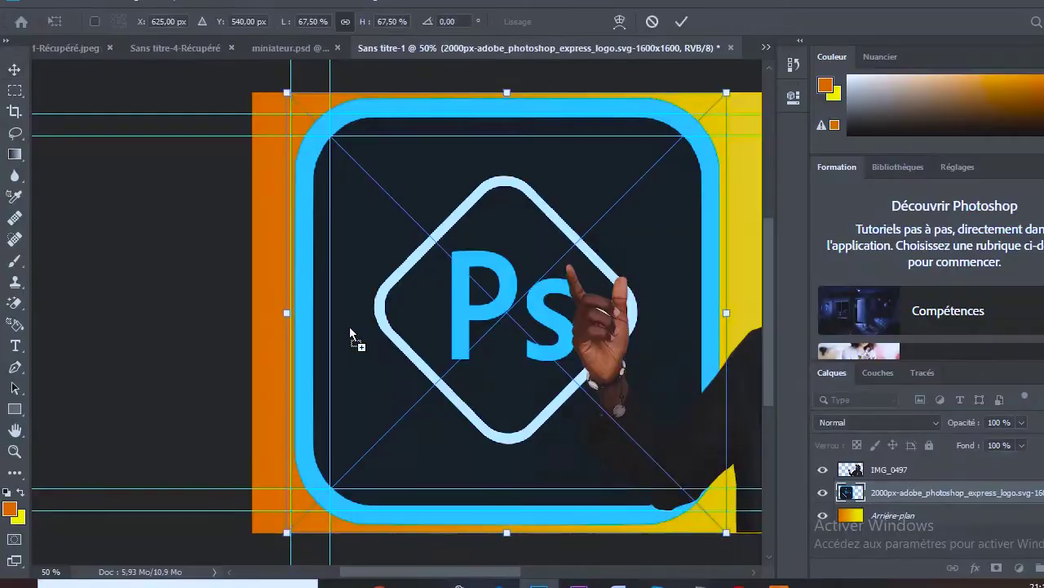
drag(350, 337, 331, 355)
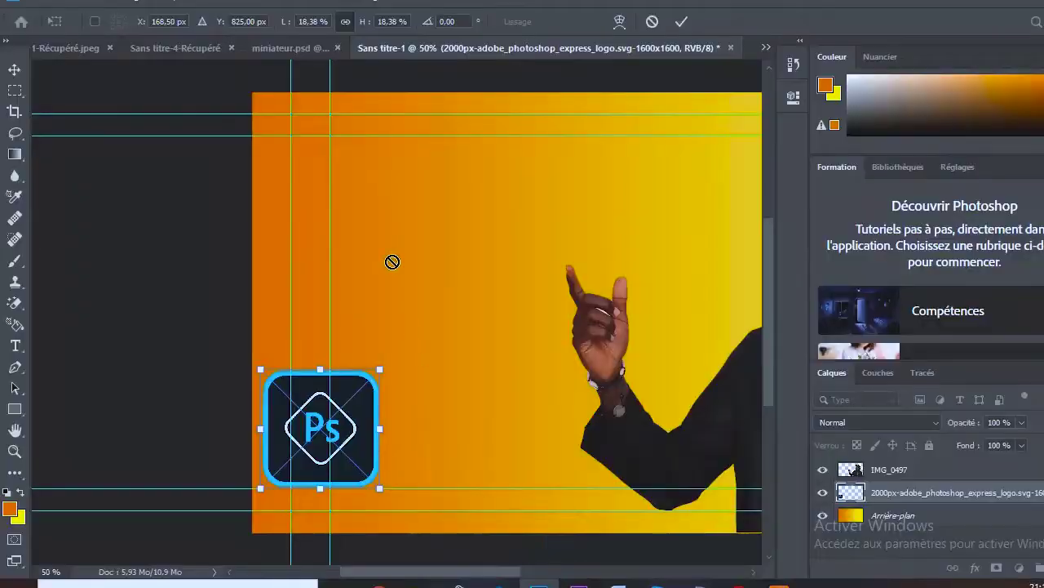
key(Return)
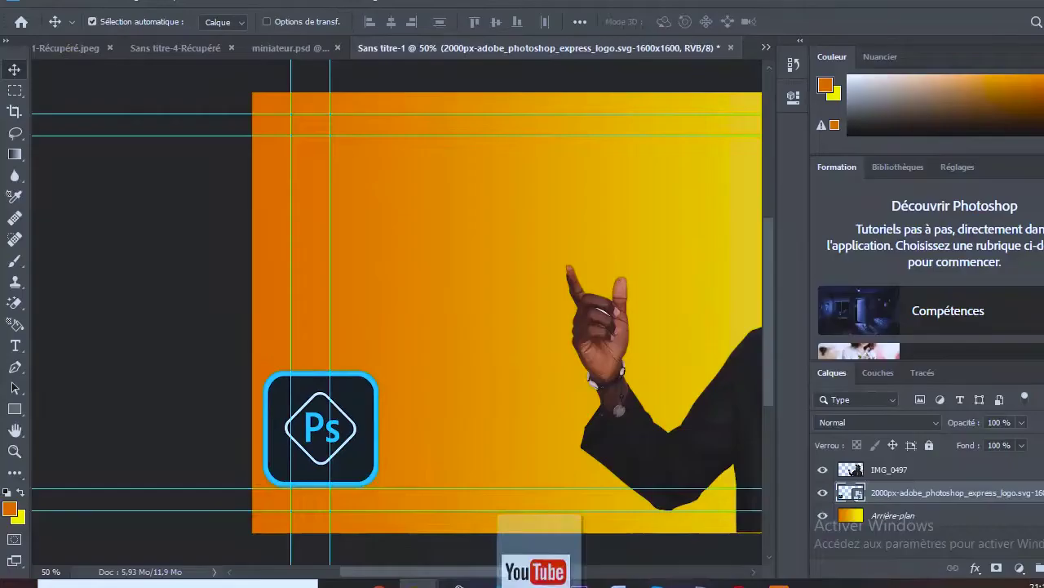
Place the YouTube logo téléchargement.png at full scale beside the Photoshop logo
drag(536, 571, 474, 440)
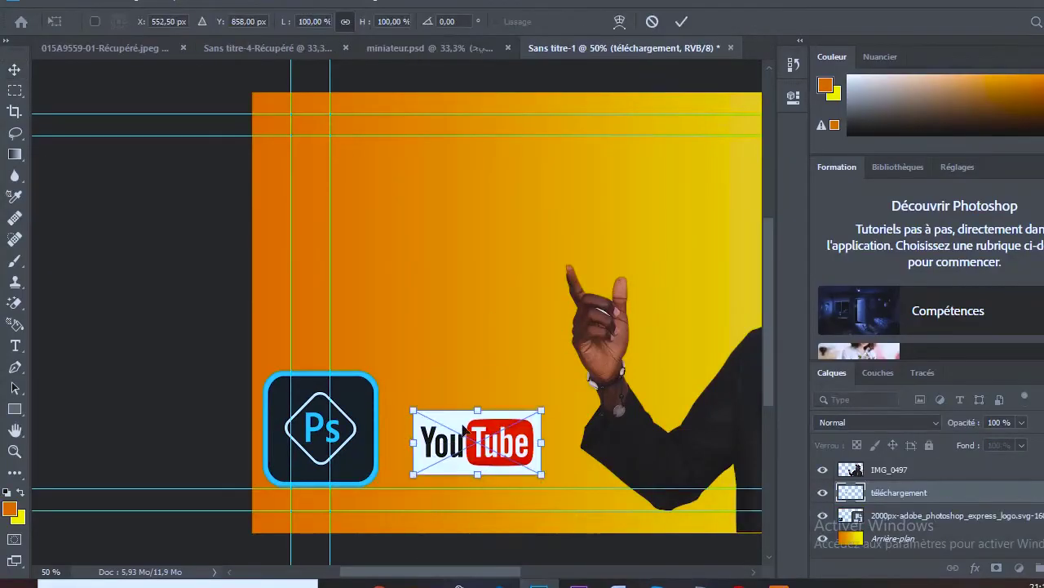
click(684, 24)
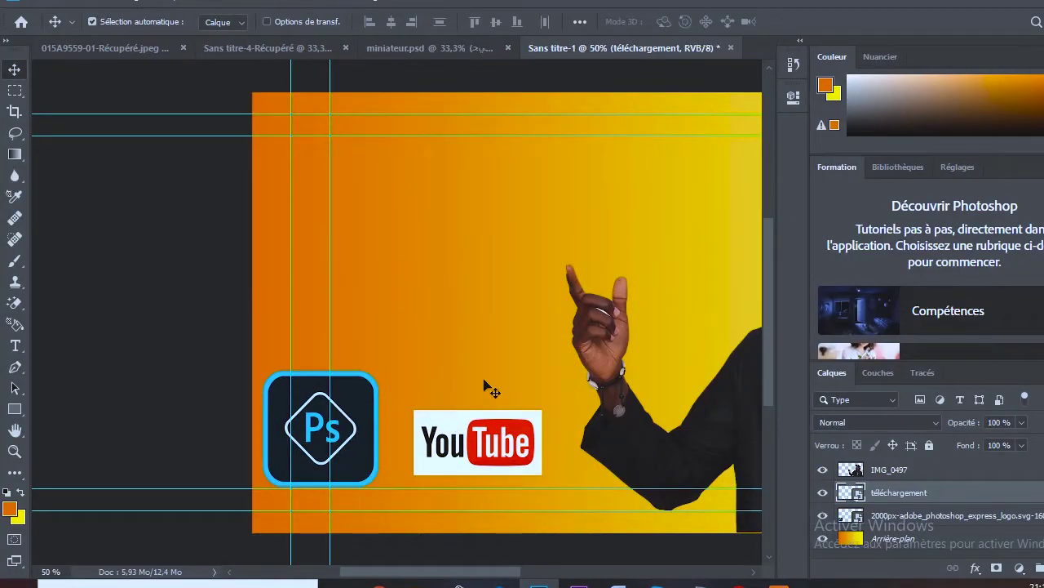
key(ctrl+minus)
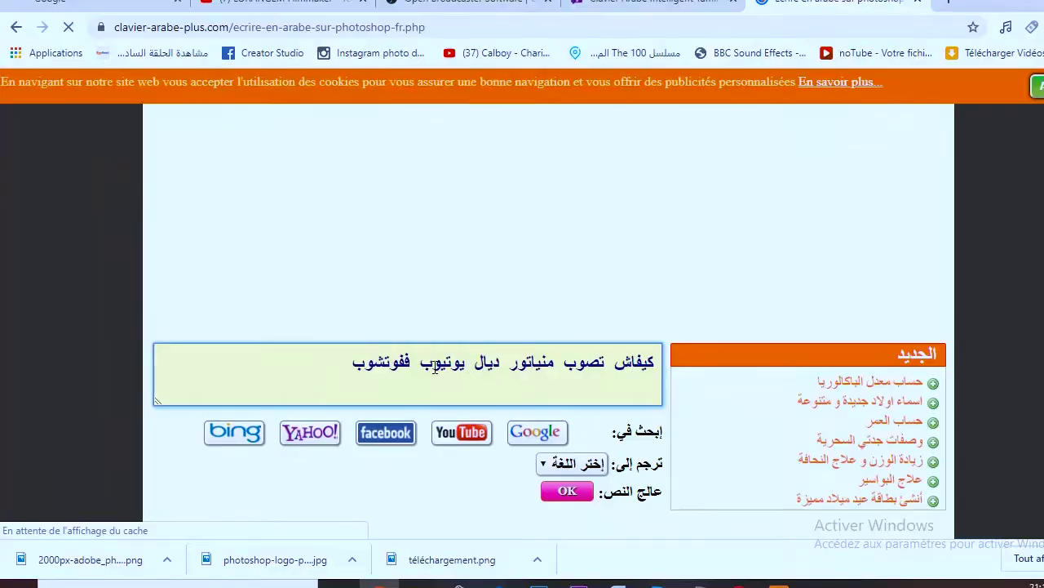
Add the Arabic title كيفاش تصوب منياتور ديال يوتيوب ففوتشوب as a text box in Microsoft Uighur at 70 pt
scroll(493, 390, down, 2)
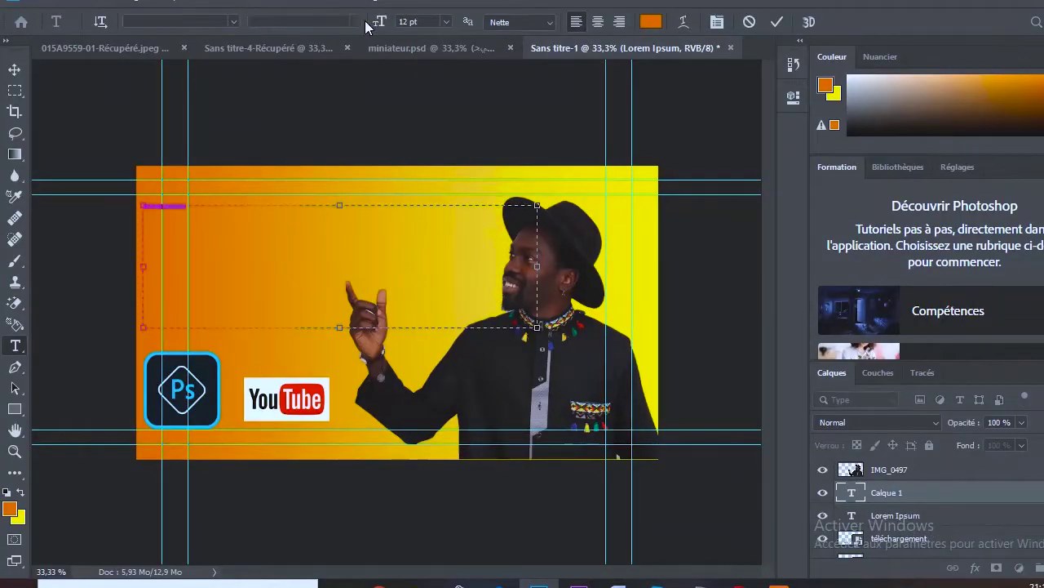
drag(378, 22, 426, 22)
click(233, 22)
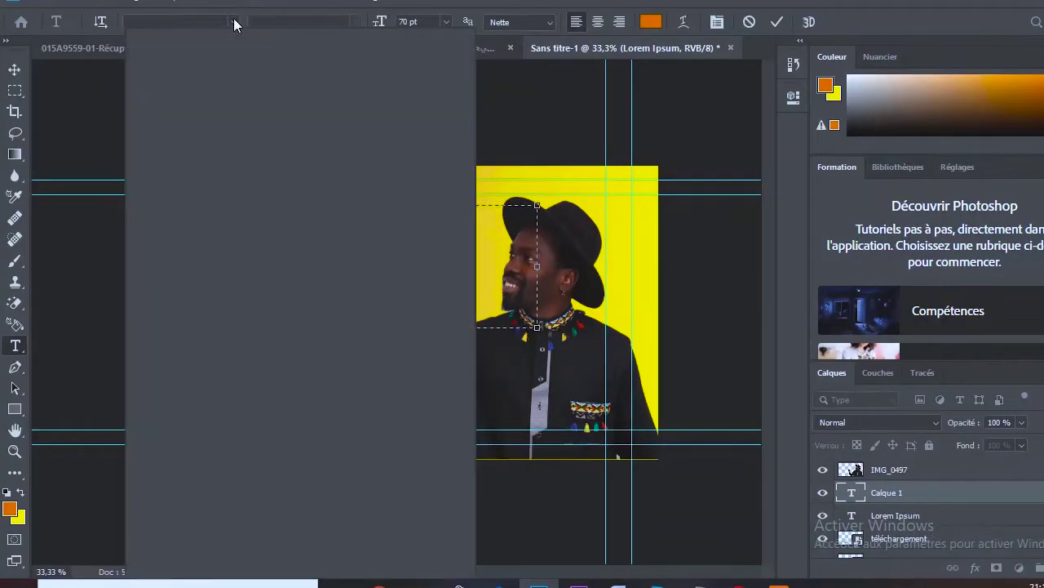
click(759, 24)
drag(319, 370, 599, 370)
click(235, 21)
drag(469, 363, 470, 495)
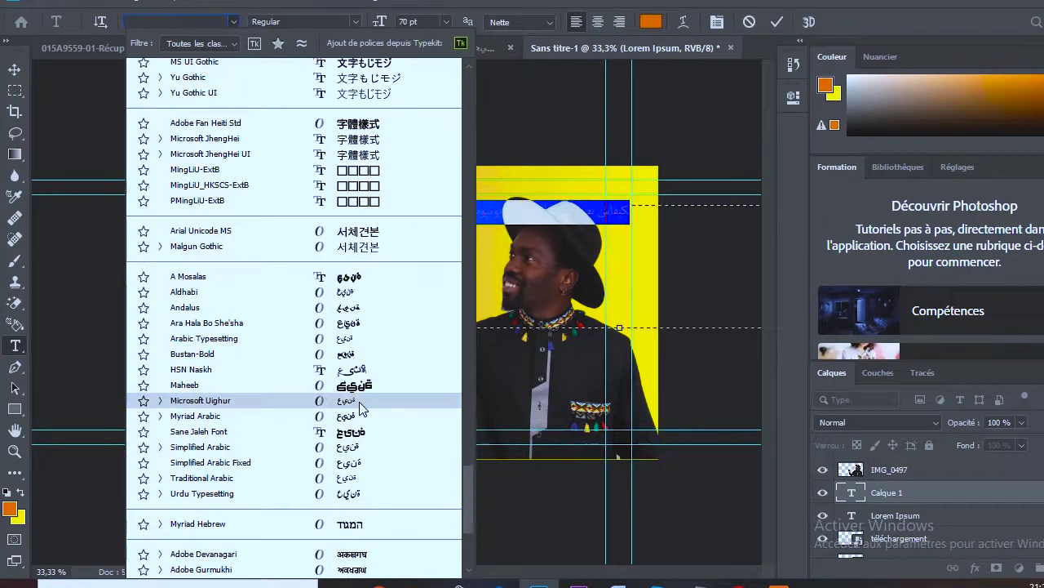
click(360, 403)
Change the Arabic title's text color to blue (0000f0)
double_click(498, 215)
click(652, 22)
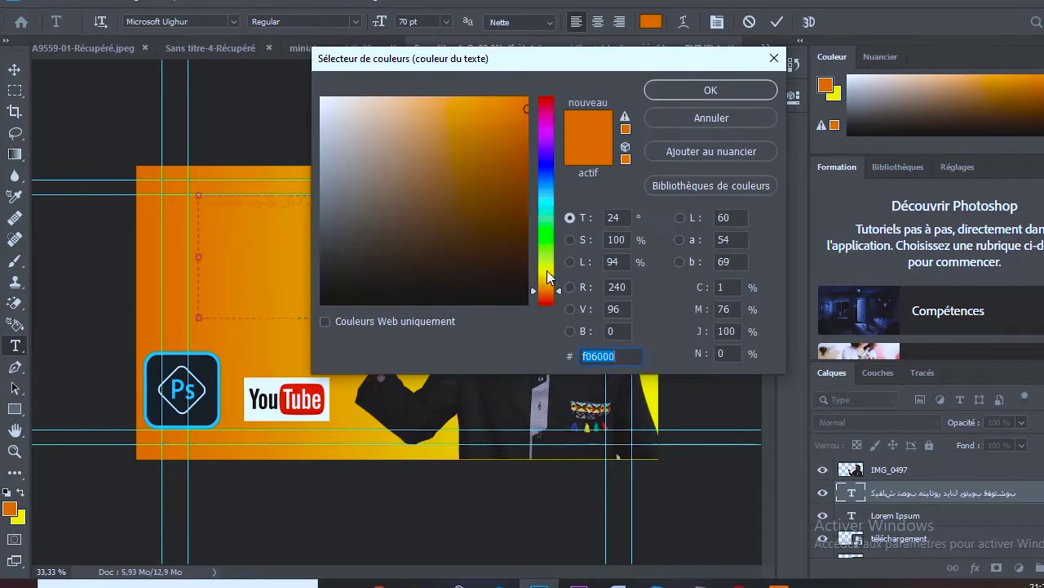
key(Return)
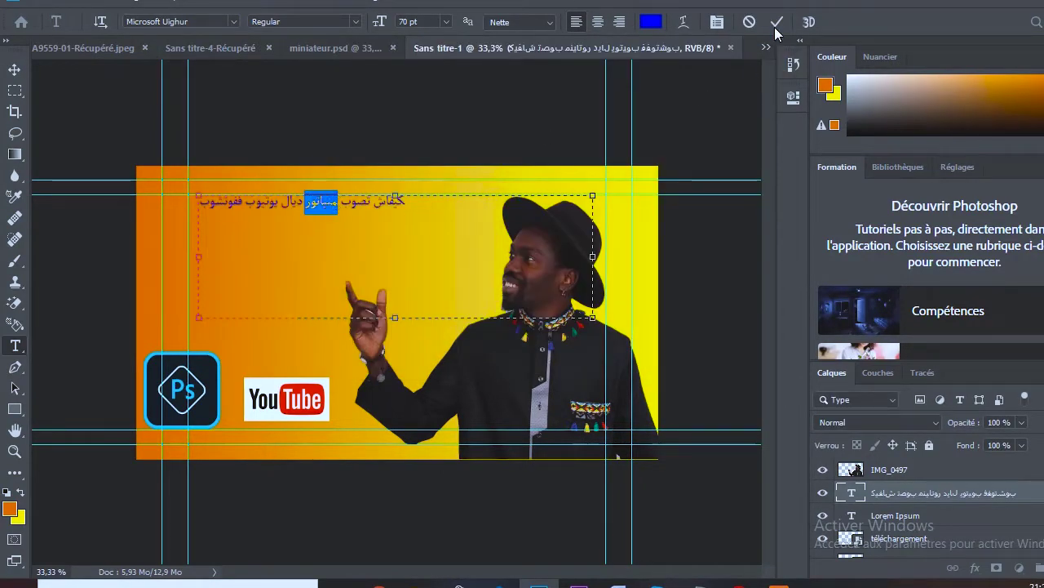
Format the title word منياتور in Sane Jaleh Font Bold at 107 pt and color it green (027a13)
click(233, 21)
drag(468, 375, 469, 494)
click(357, 452)
drag(378, 24, 384, 26)
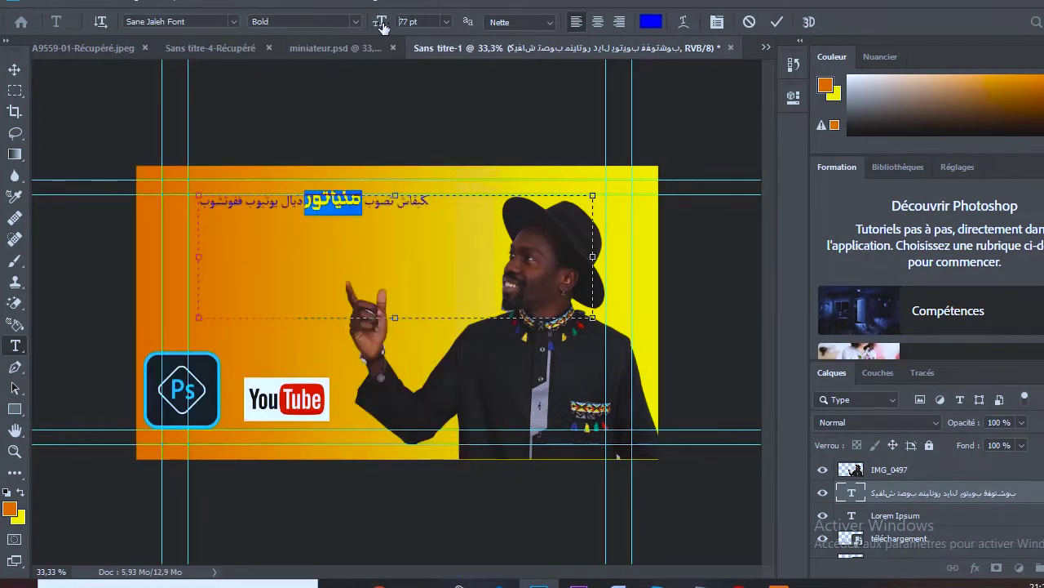
click(653, 22)
click(549, 237)
click(489, 233)
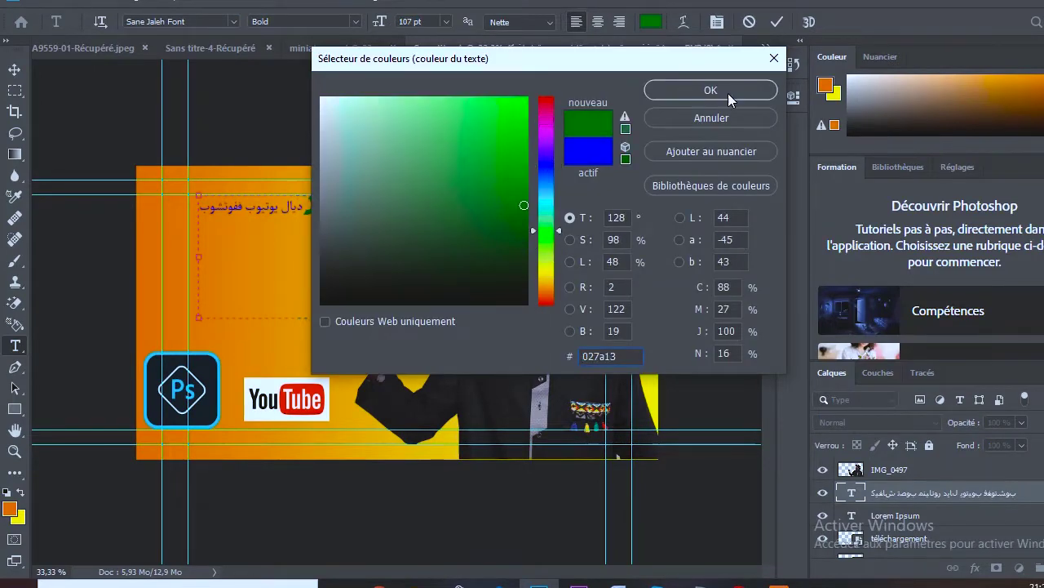
click(734, 89)
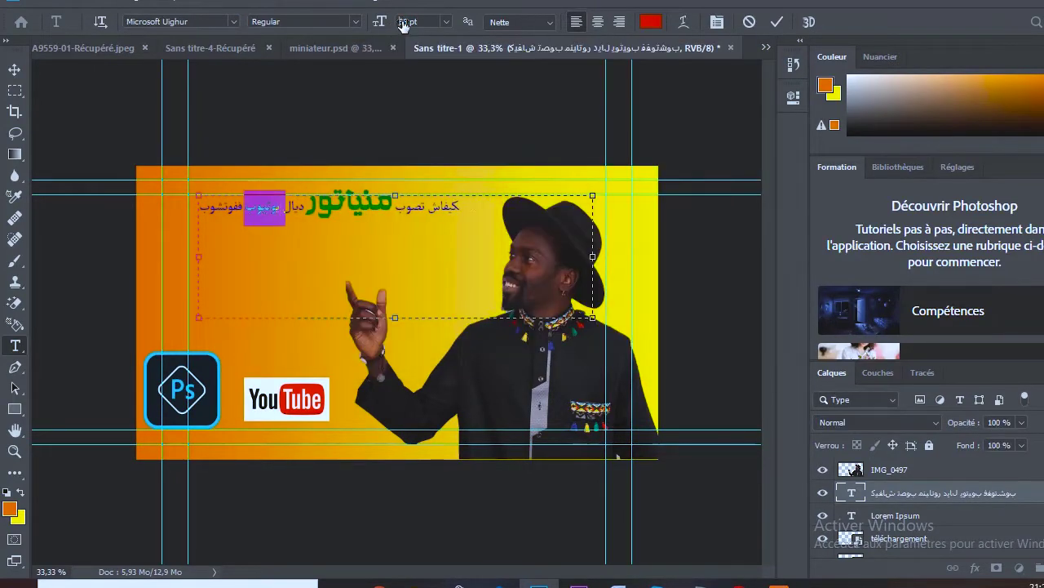
Color the title word يوتيوب red (f00600) and enlarge it to 138 pt
click(651, 22)
click(537, 302)
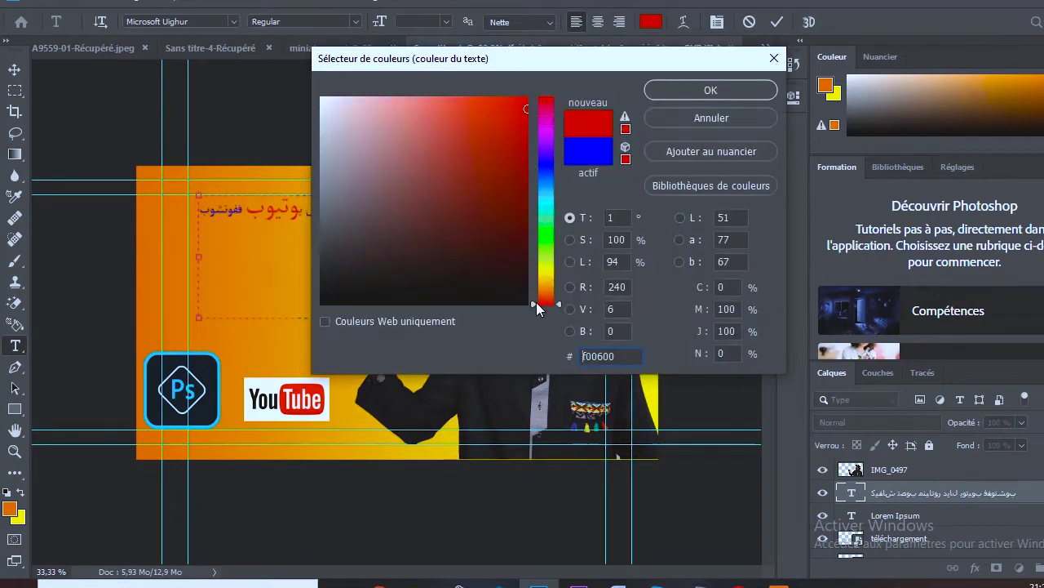
click(711, 89)
click(216, 210)
click(447, 22)
click(424, 203)
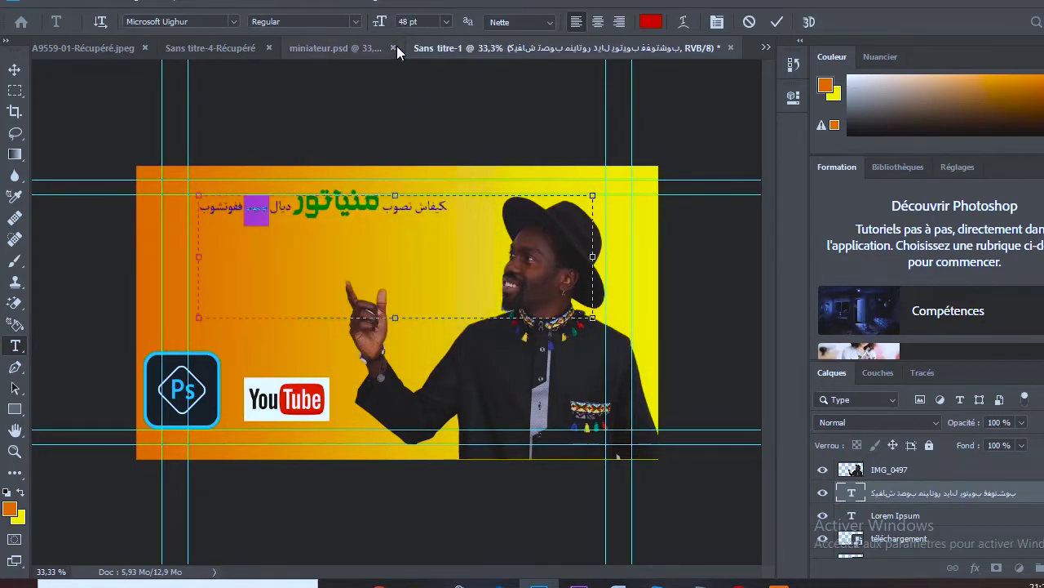
drag(382, 22, 458, 26)
Enlarge the title's last word فوتشوب and recolor it light blue
click(237, 210)
click(651, 22)
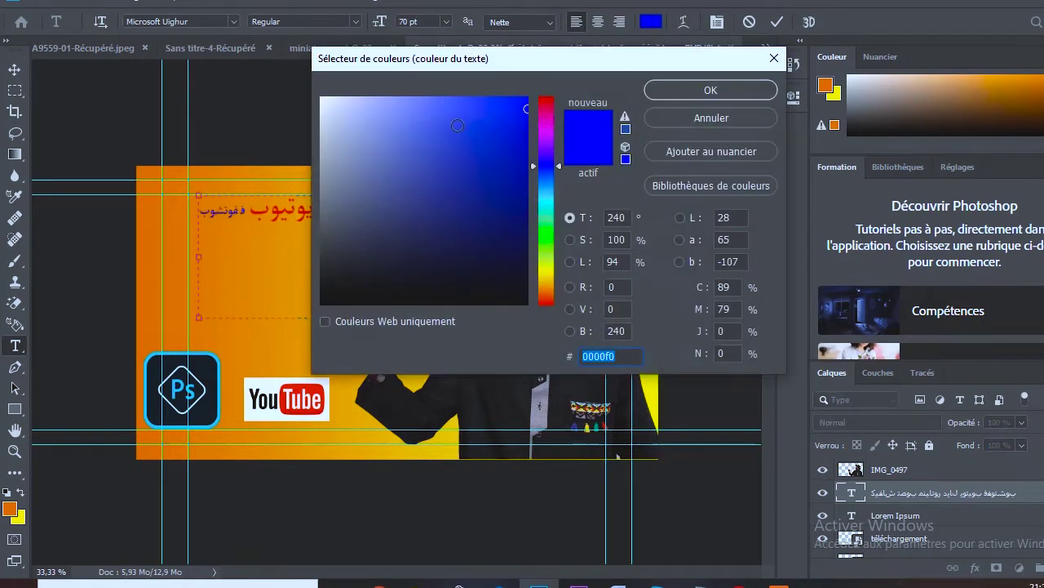
click(494, 107)
click(708, 89)
click(272, 210)
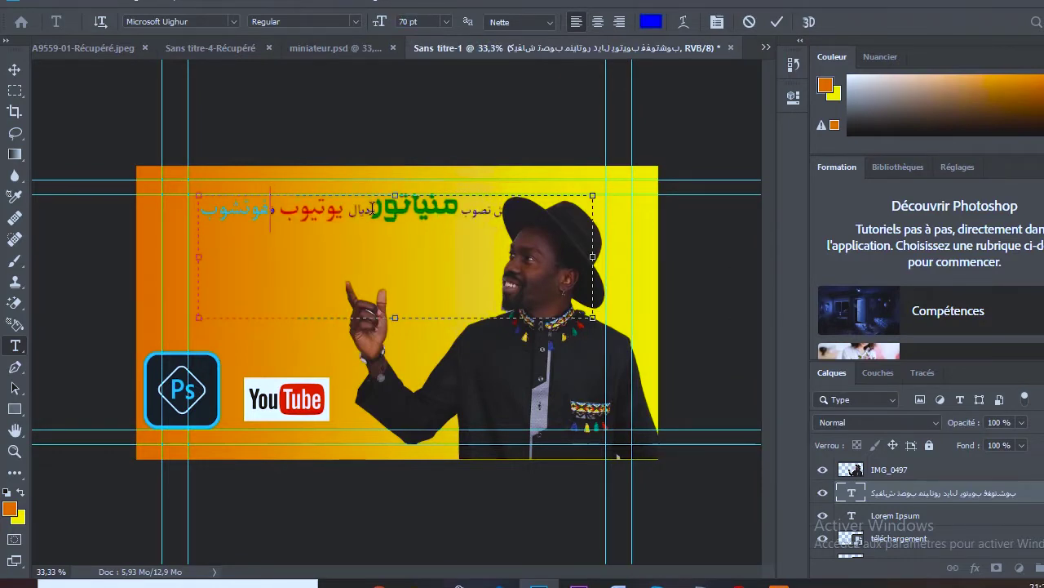
Cut the title down to كيفاش تصوب at 110 pt and move it beside the man's hat
drag(465, 213, 202, 211)
key(BackSpace)
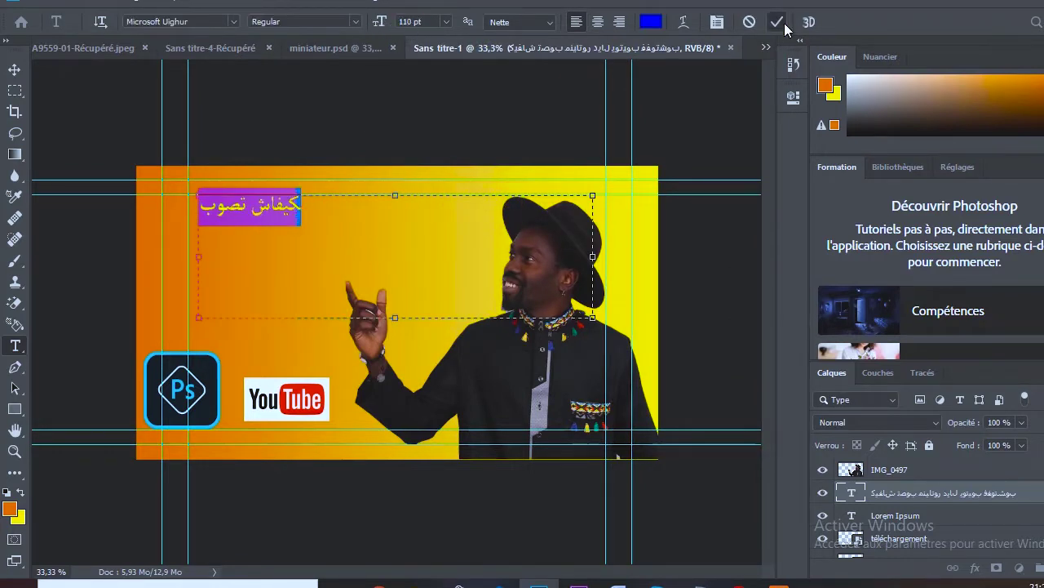
click(777, 22)
key(v)
drag(272, 212, 443, 245)
Put the cut words in a new text box, shorten them to منياتور ديال, and move the text above the pointing hand
key(t)
drag(142, 220, 566, 351)
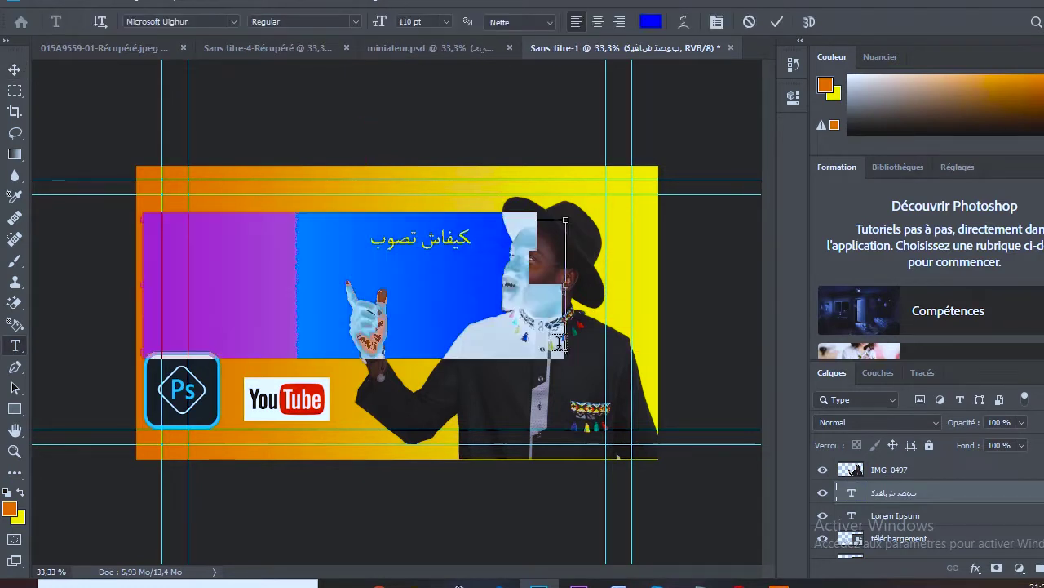
text(منياتور ديال يوتيوب ف فوتشوب)
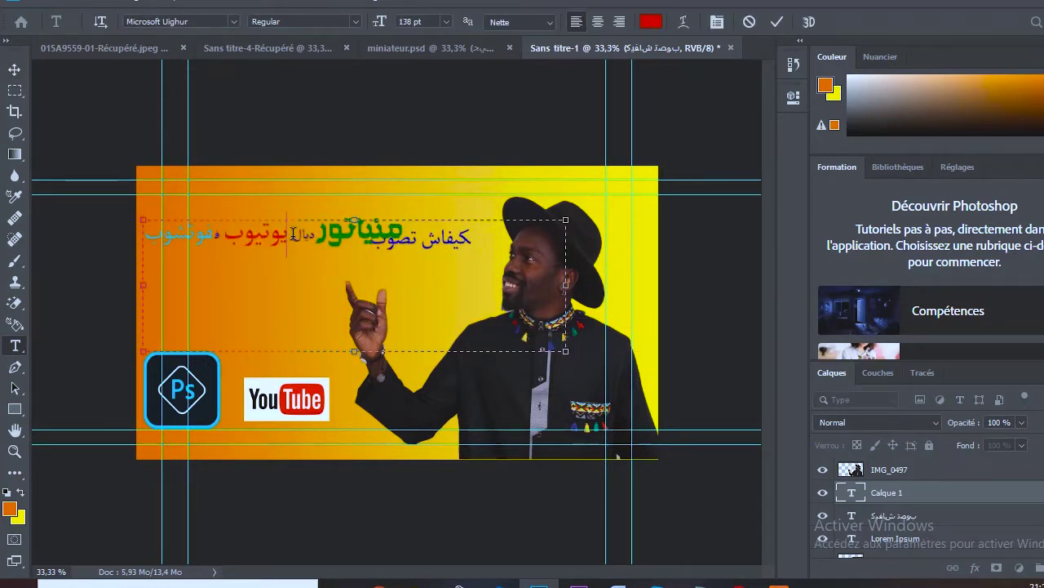
drag(292, 234, 126, 235)
key(BackSpace)
click(776, 23)
key(v)
drag(208, 227, 296, 266)
Add the word بواسطة in Microsoft Uighur at 177 pt above the Photoshop logo and color it blue (0038f0)
key(t)
double_click(295, 268)
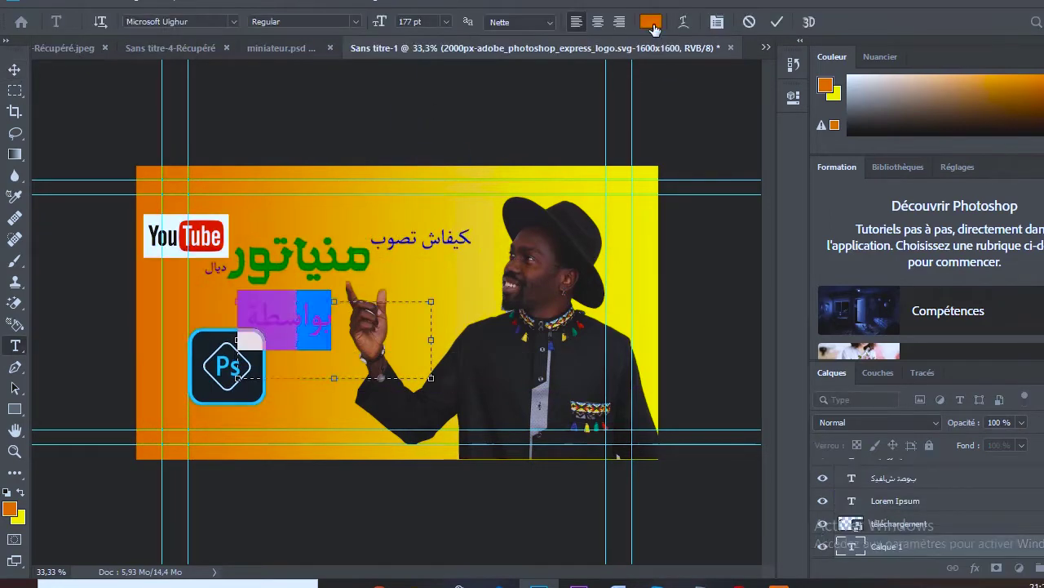
click(653, 25)
click(541, 172)
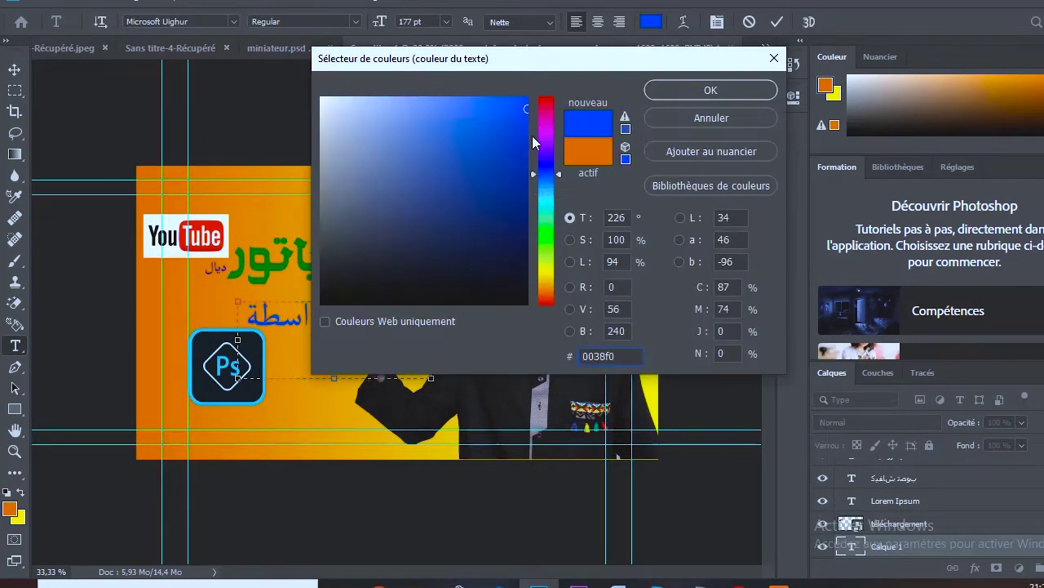
click(681, 89)
click(377, 262)
Move the Photoshop logo and بواسطة slightly down, and shift كيفاش تصوب slightly up
click(14, 69)
drag(214, 350, 212, 373)
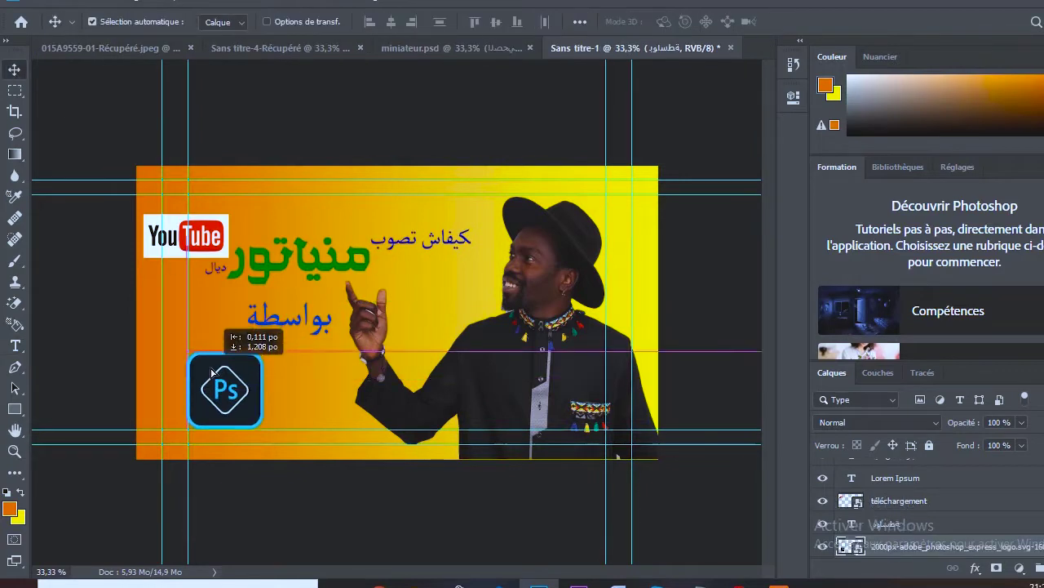
drag(279, 318, 271, 343)
drag(448, 242, 438, 223)
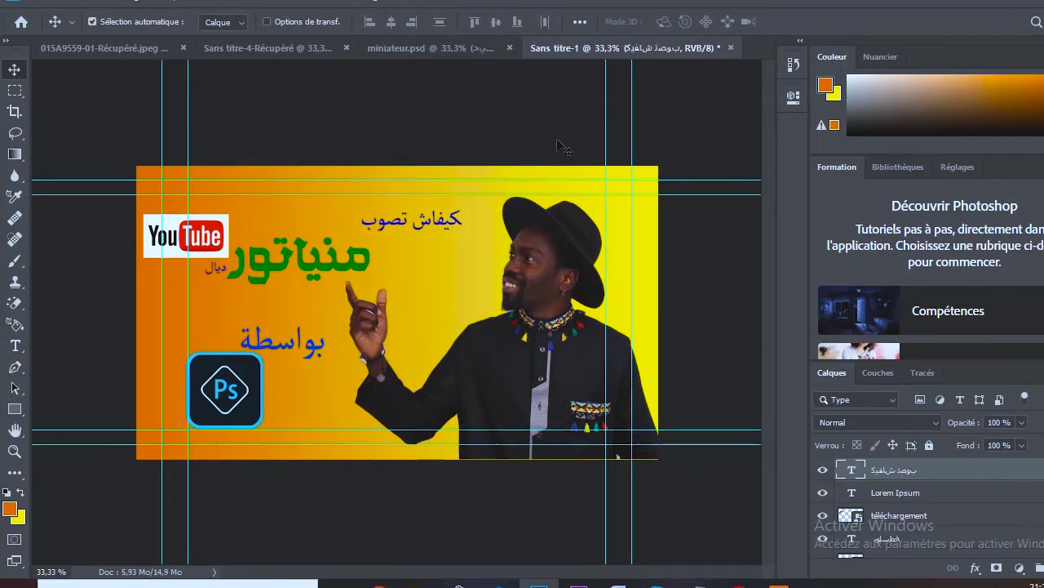
Hide the IMG_0497 layer and place the IMG_6203 photo at 44.12% over the design
click(561, 372)
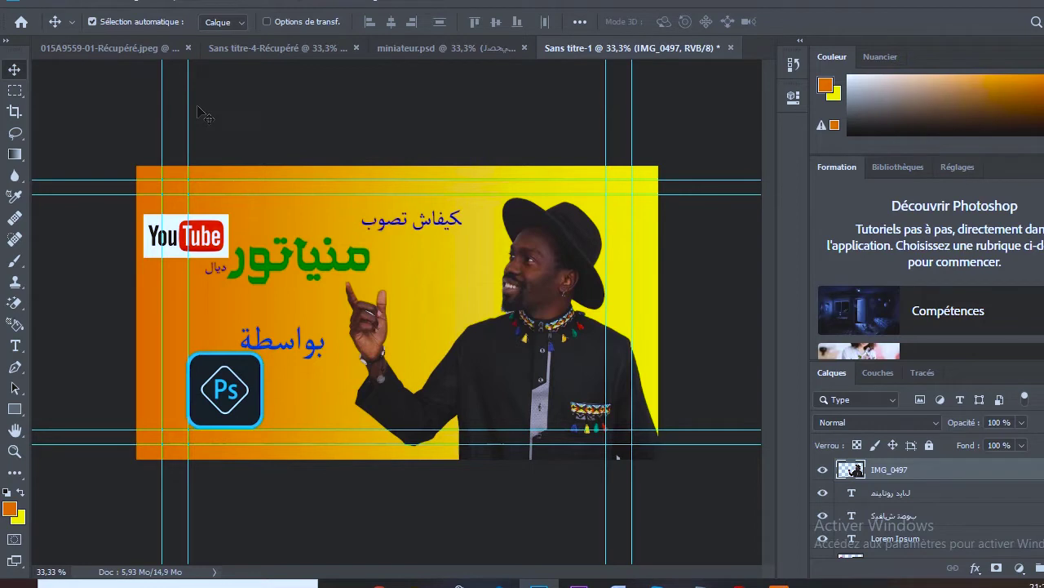
click(51, 3)
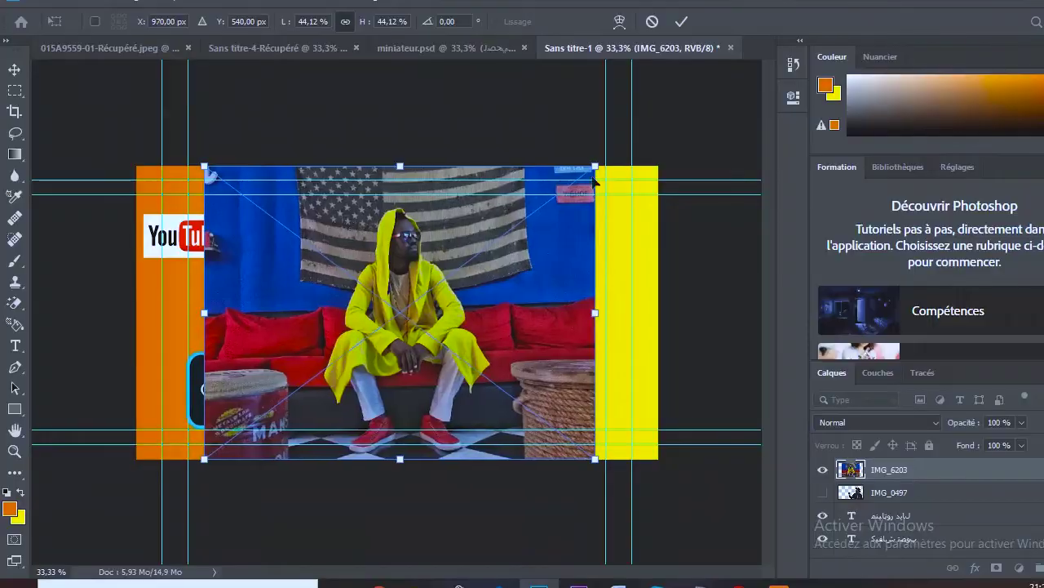
key(ctrl+plus)
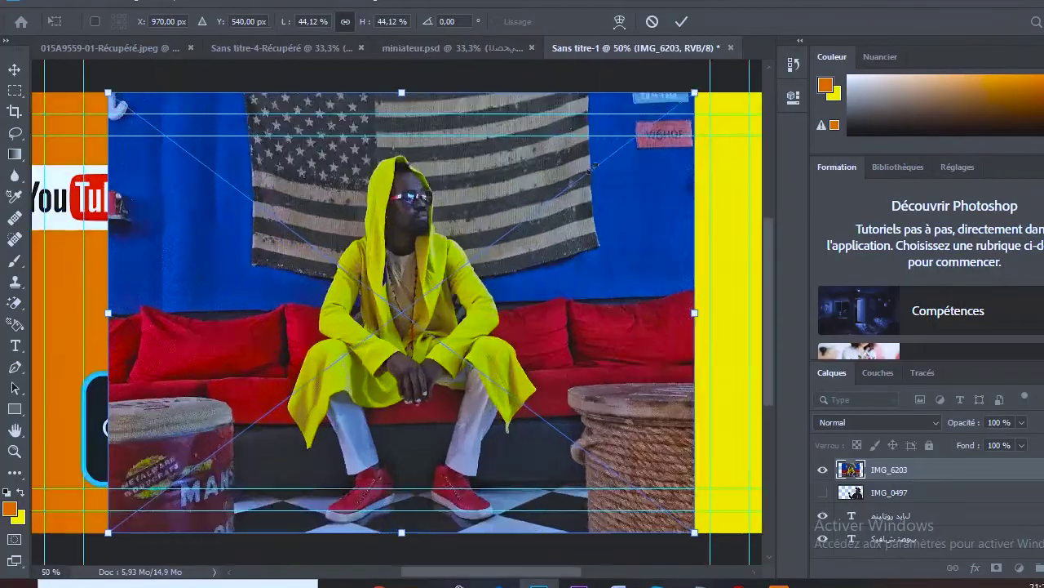
Select the man in the yellow hooded coat down to the coat's hem with the Magnetic Lasso
right_click(18, 137)
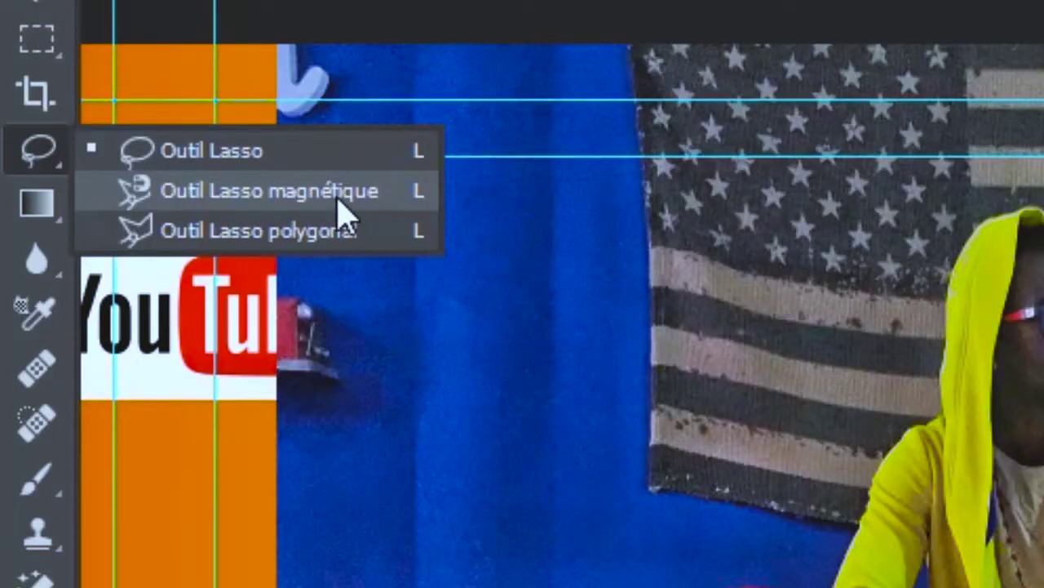
click(327, 208)
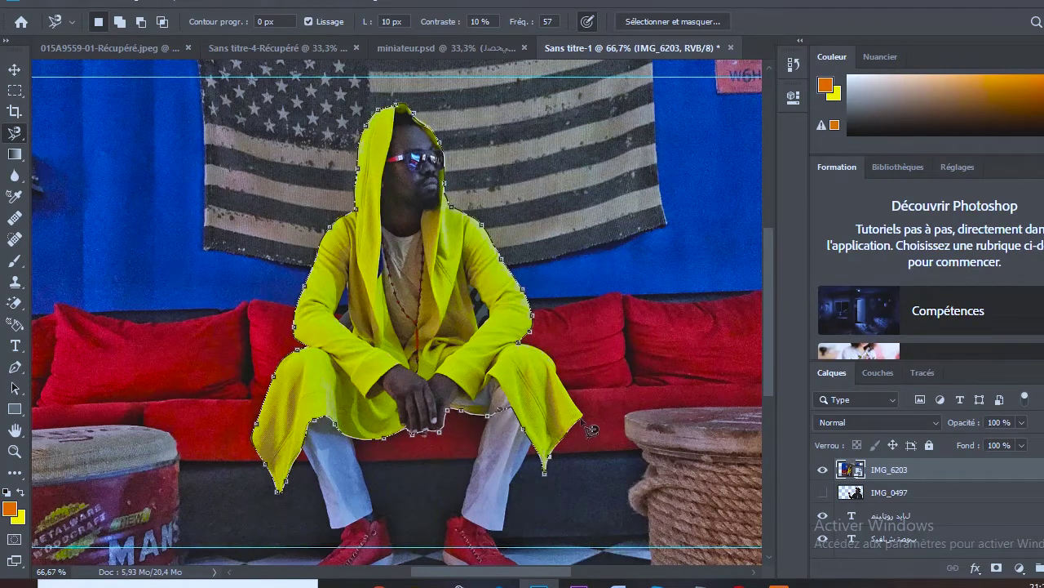
click(529, 351)
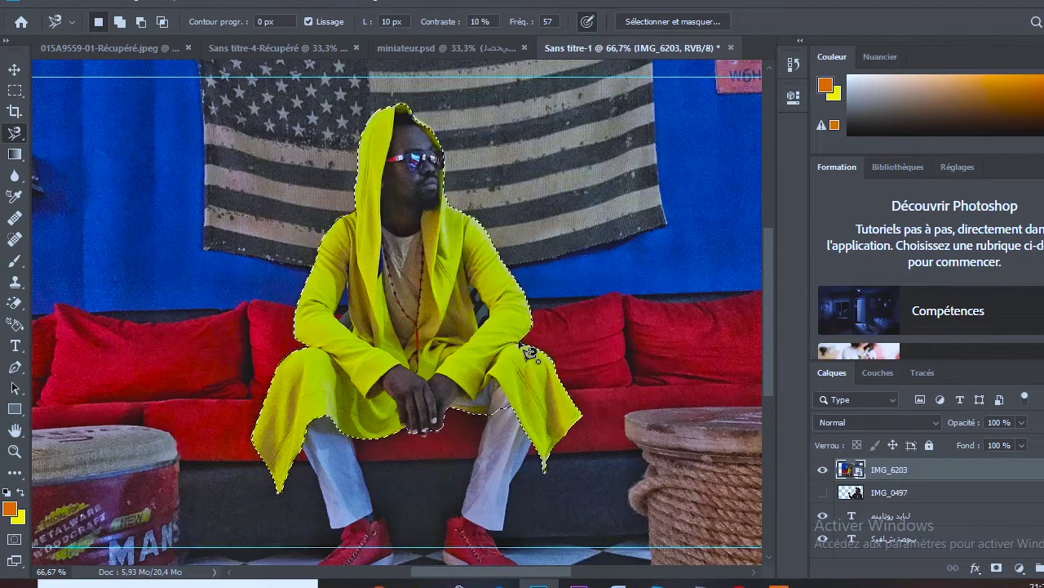
Copy the selected man to a new layer, hide the IMG_6203 layer, and shift the cutout over the gradient
key(ctrl+j)
click(823, 492)
key(v)
drag(370, 271, 461, 308)
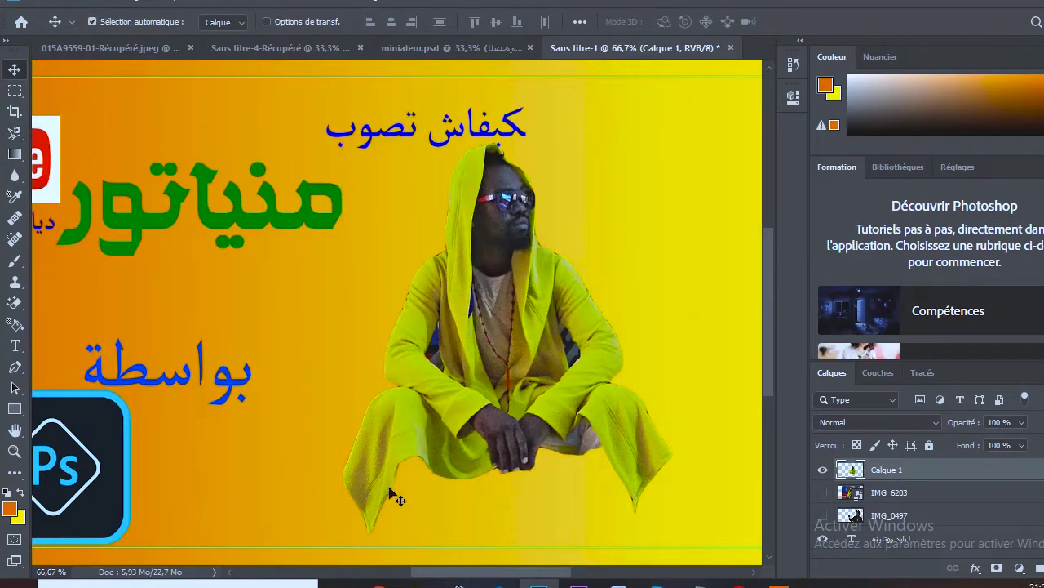
Enlarge the yellow-coated man's cutout to nearly the full canvas height and place it on the thumbnail's left side
key(ctrl+minus)
key(ctrl+minus)
key(ctrl+t)
drag(371, 229, 253, 126)
drag(392, 229, 463, 322)
drag(349, 213, 327, 187)
drag(476, 282, 266, 278)
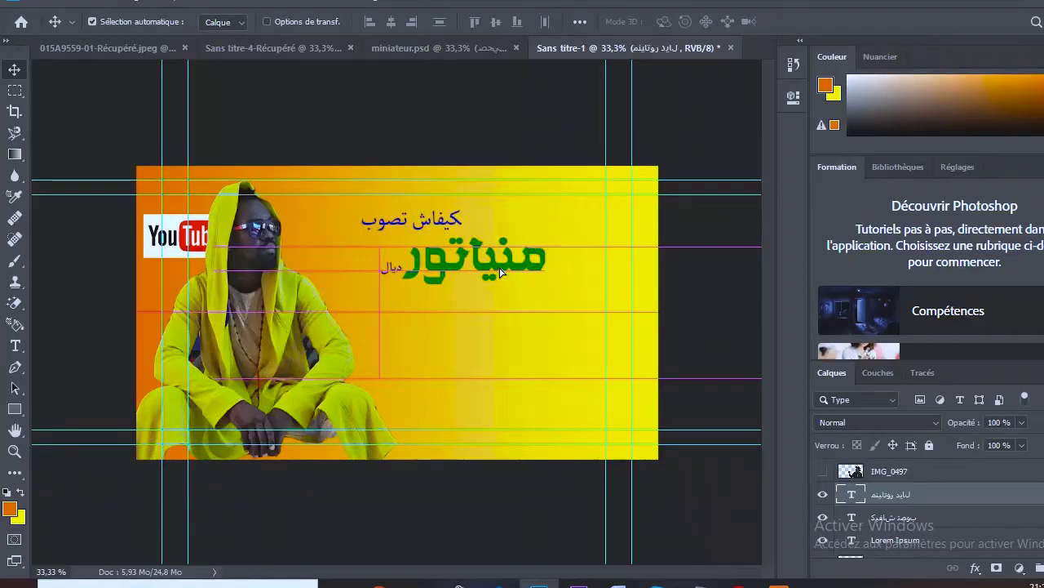
Move كيفاش تصوب to the upper-right guides, shift منياتور ديال right, and place the YouTube logo between the man and the title
drag(514, 204, 610, 214)
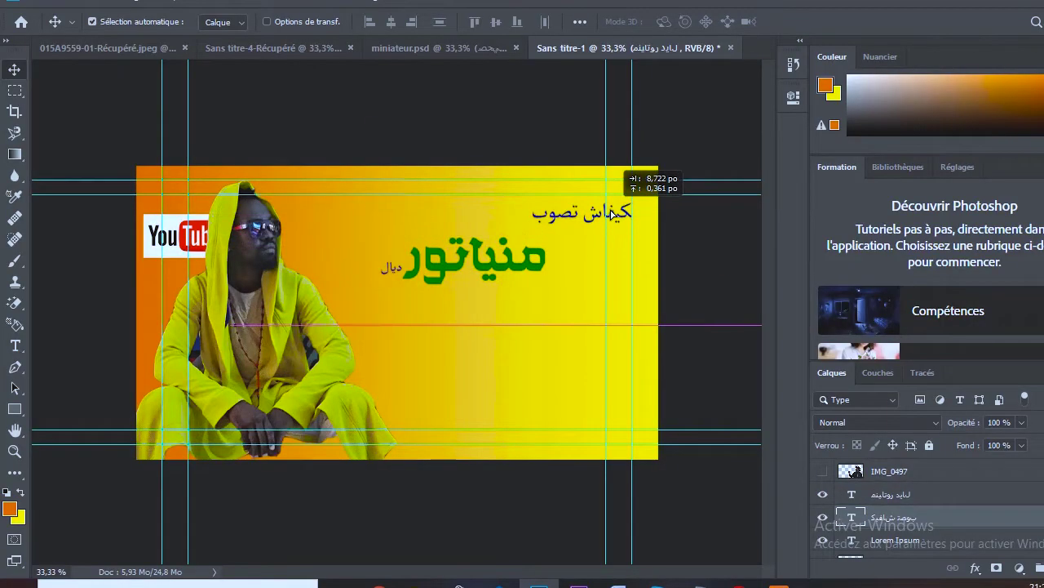
drag(178, 229, 338, 241)
drag(460, 267, 501, 266)
drag(332, 244, 356, 246)
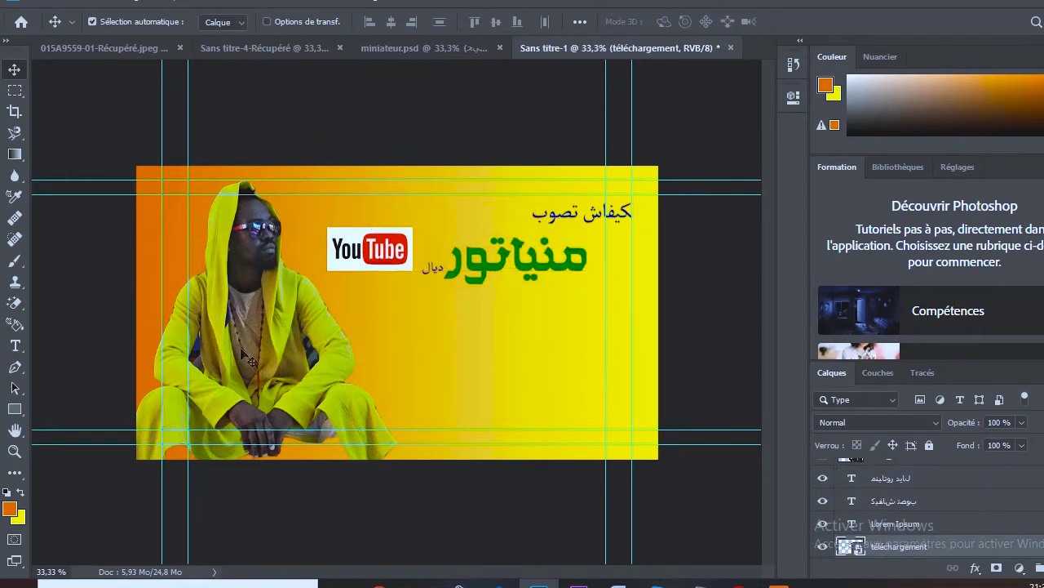
Move the بواسطة text out from behind the man to below the منياتور title on the thumbnail's right side
scroll(983, 506, down, 3)
click(983, 500)
key(ctrl+t)
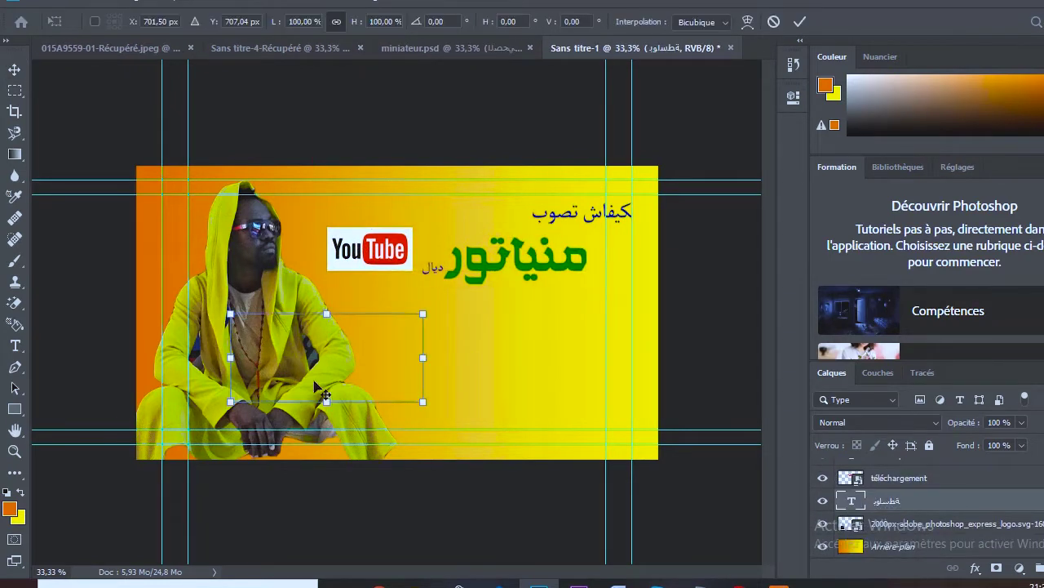
drag(319, 346, 596, 347)
Move the Photoshop Express logo out from behind the man to below and left of بواسطة, at X 1251 px, Y 771 px
click(927, 527)
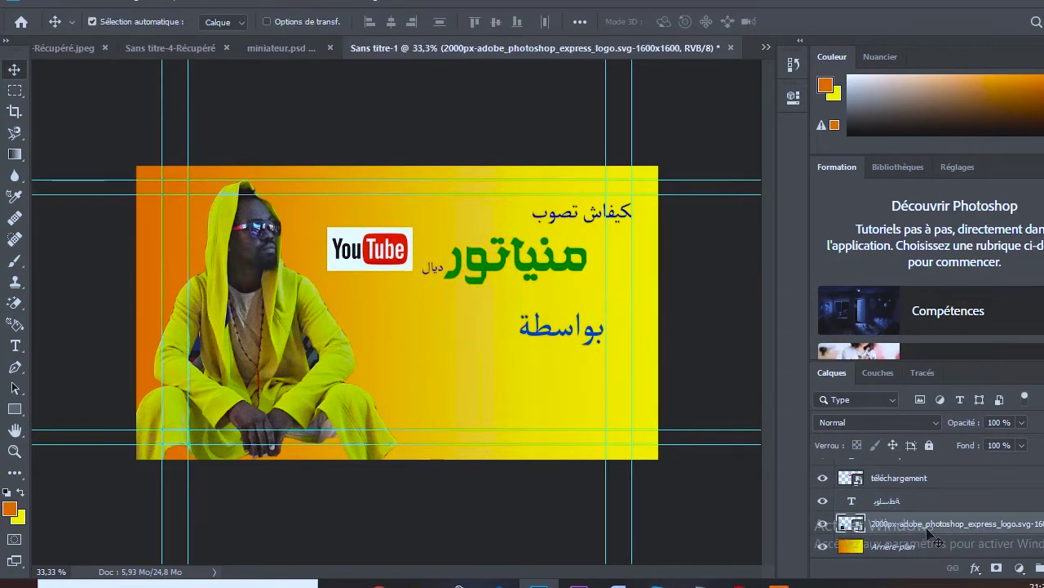
key(ctrl+t)
drag(225, 380, 476, 366)
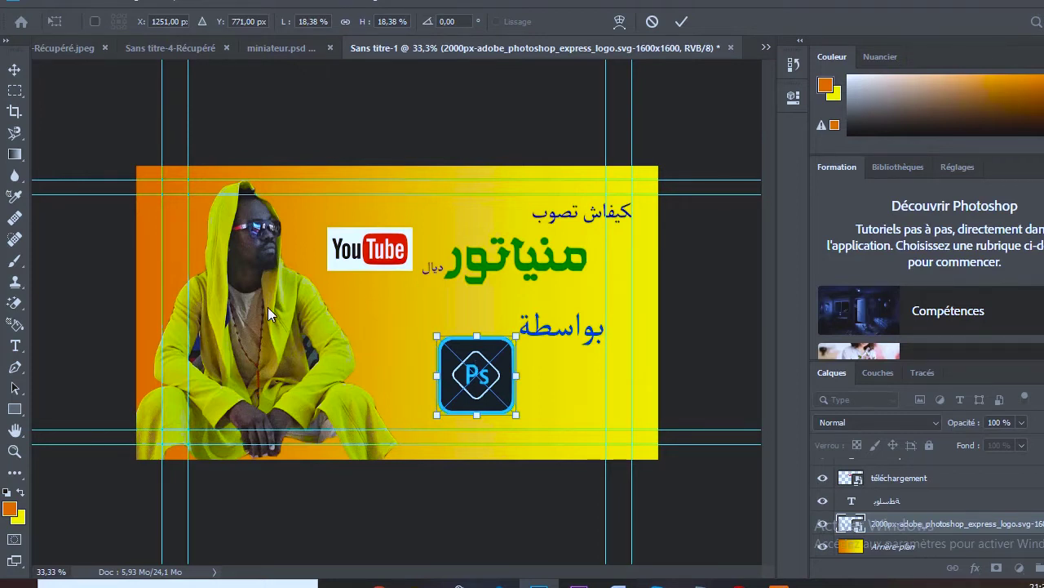
click(681, 22)
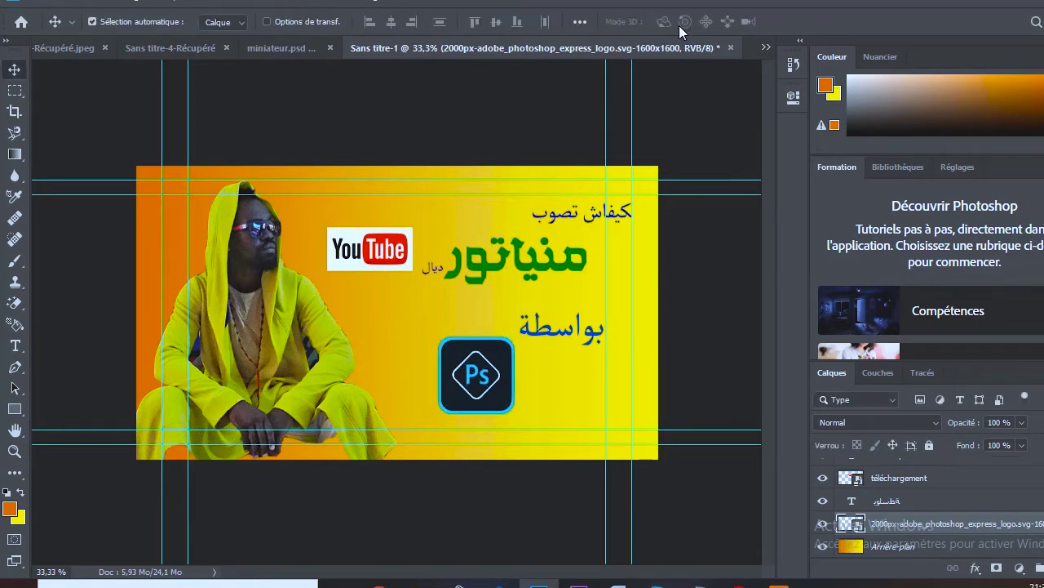
Recolour the Arrière-plan layer with a horizontal linear gradient from light blue at the left to magenta-pink at the right
click(906, 547)
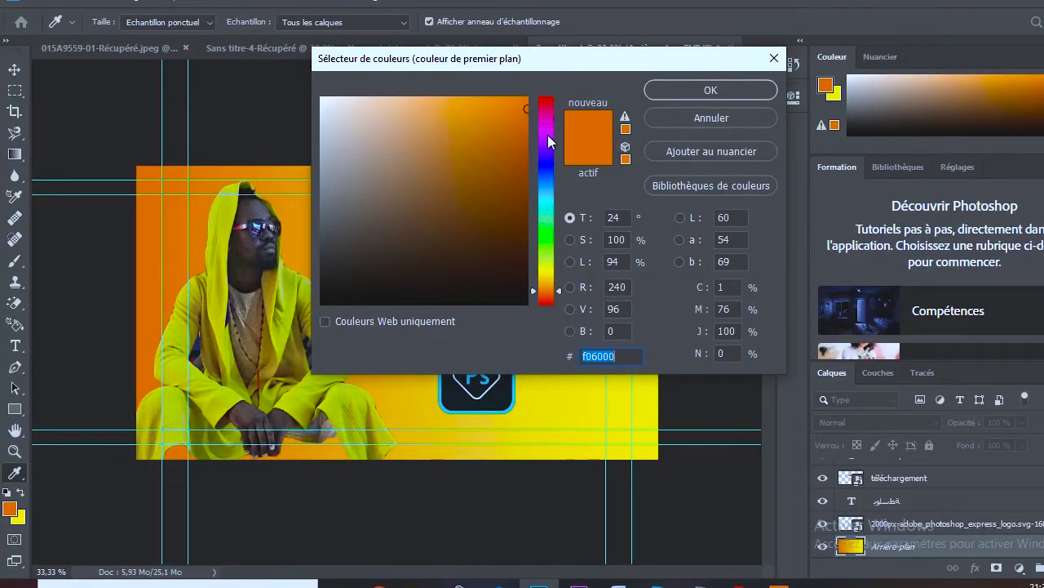
click(549, 192)
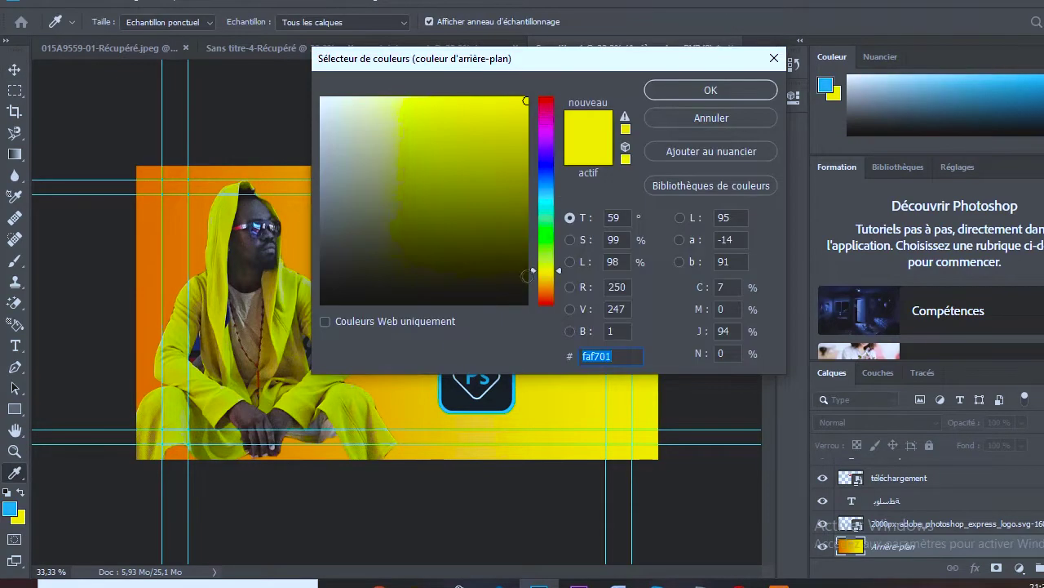
click(556, 134)
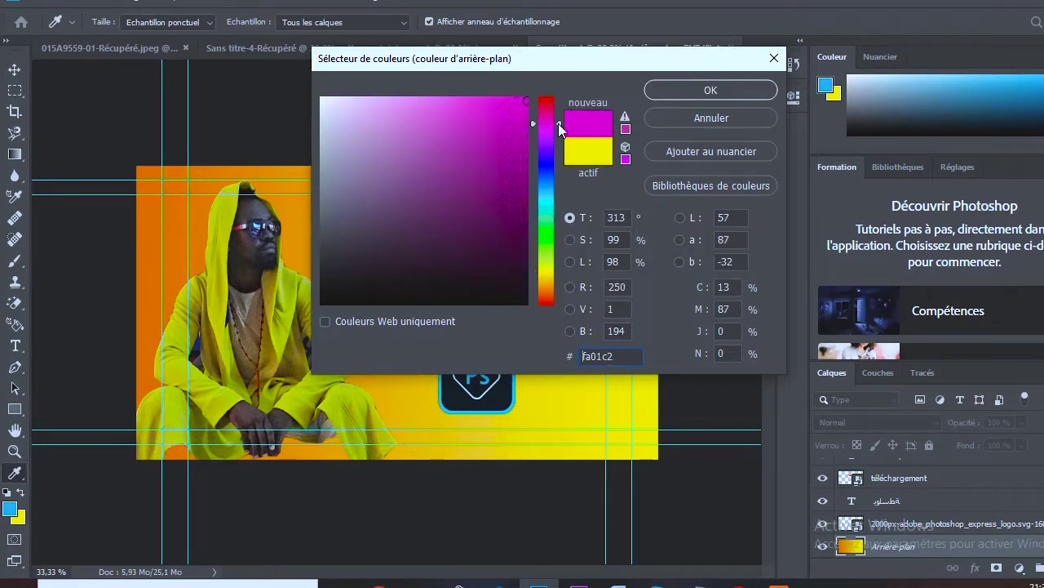
click(701, 86)
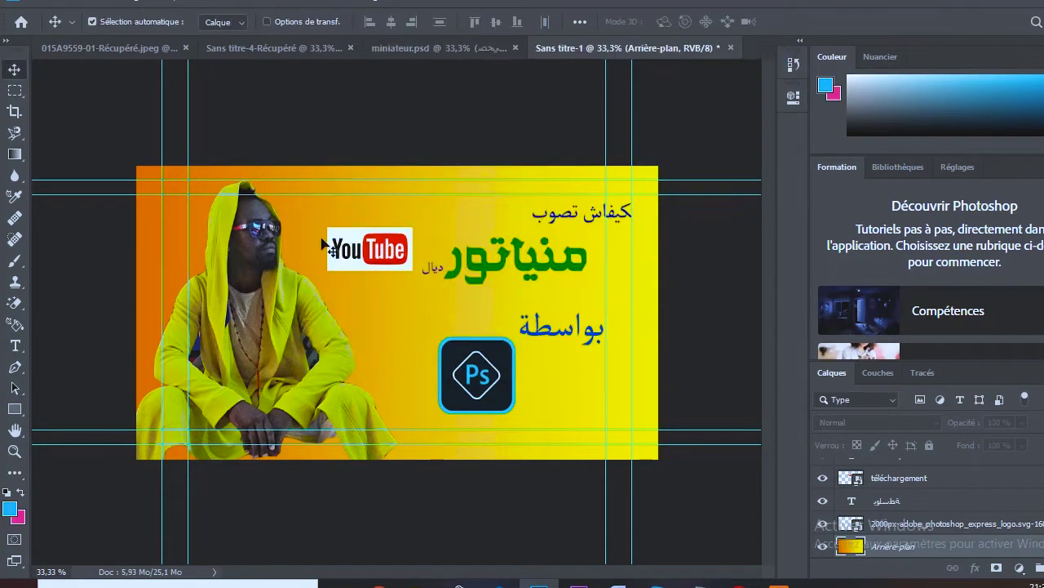
click(14, 155)
drag(135, 296, 646, 304)
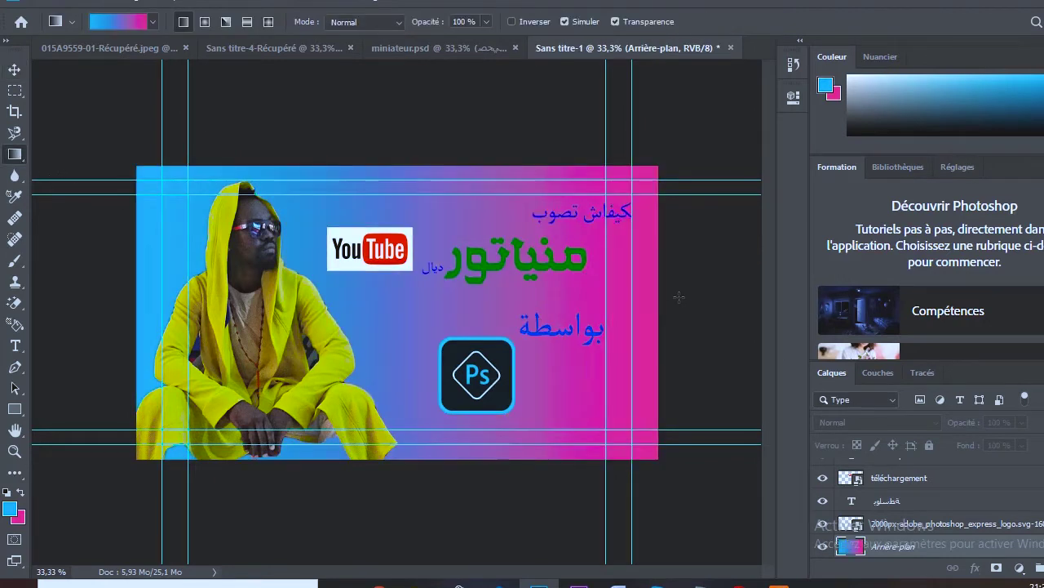